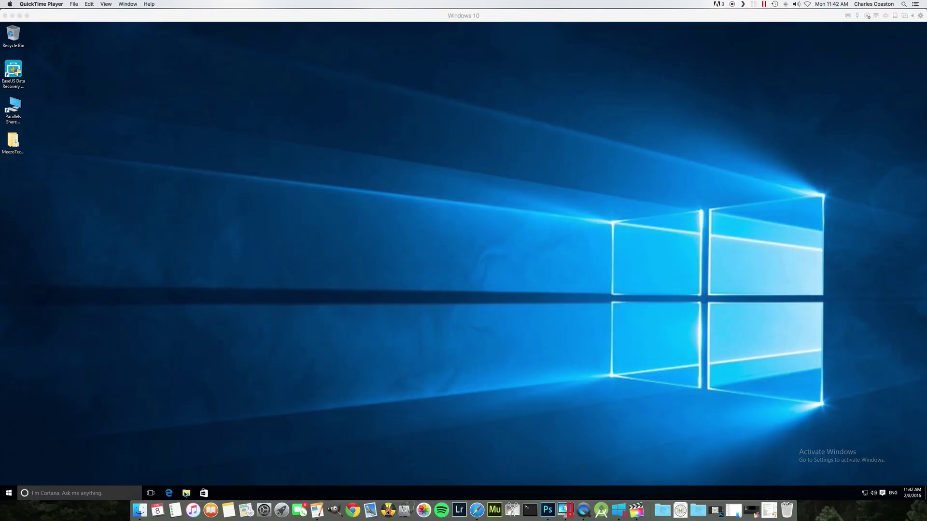
- Open File Explorer, WordPad and Internet Explorer on the desktop
left_click(187, 493)
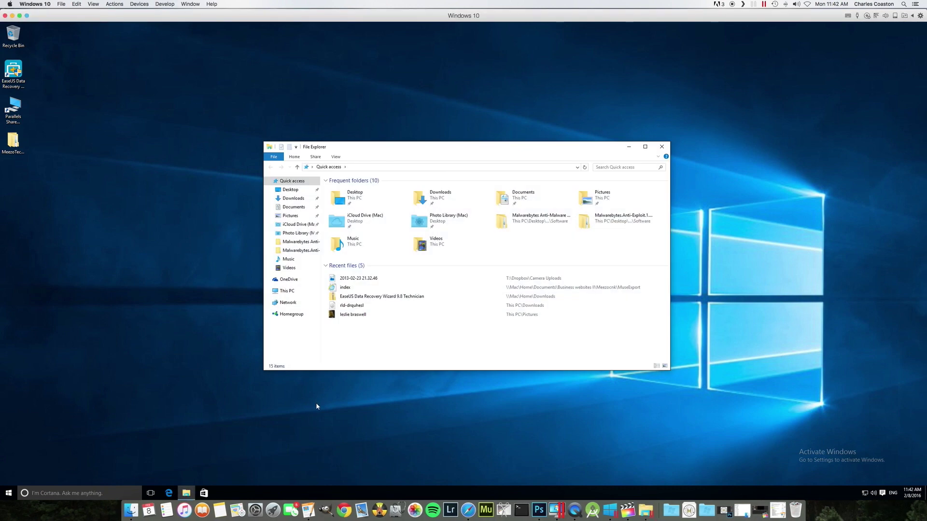
left_click(8, 493)
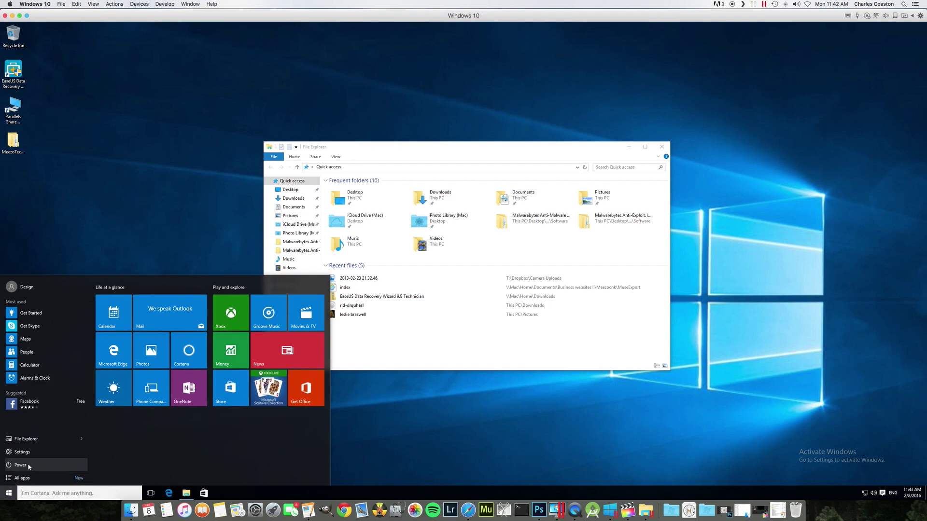
type("word")
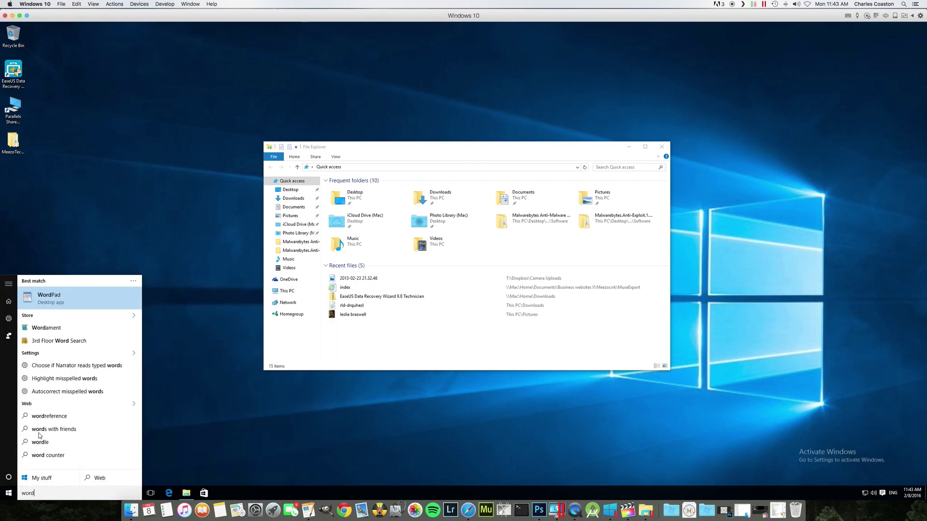
key("Return")
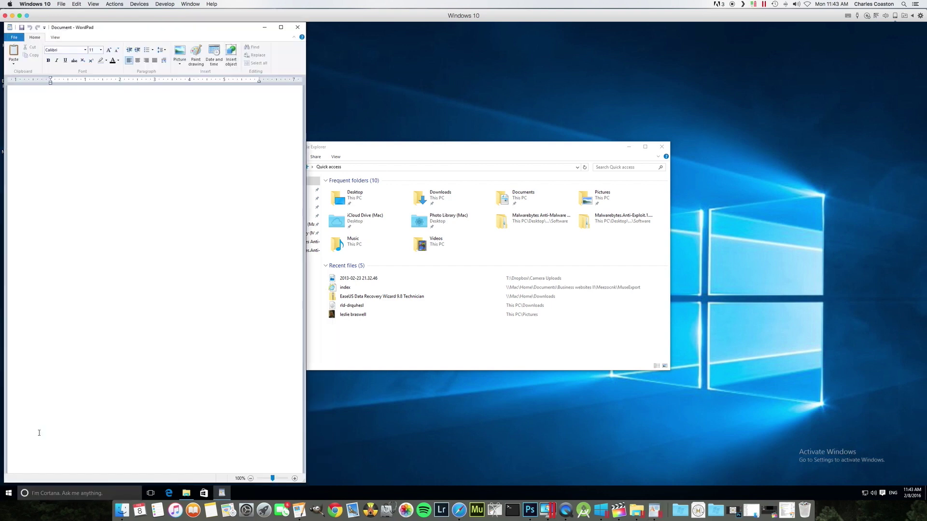
left_click(9, 493)
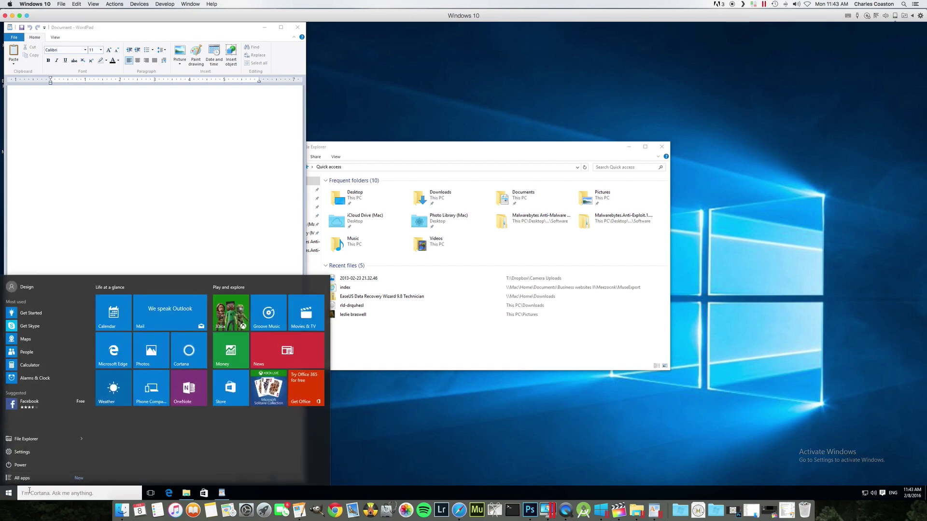
left_click(28, 490)
key("Escape")
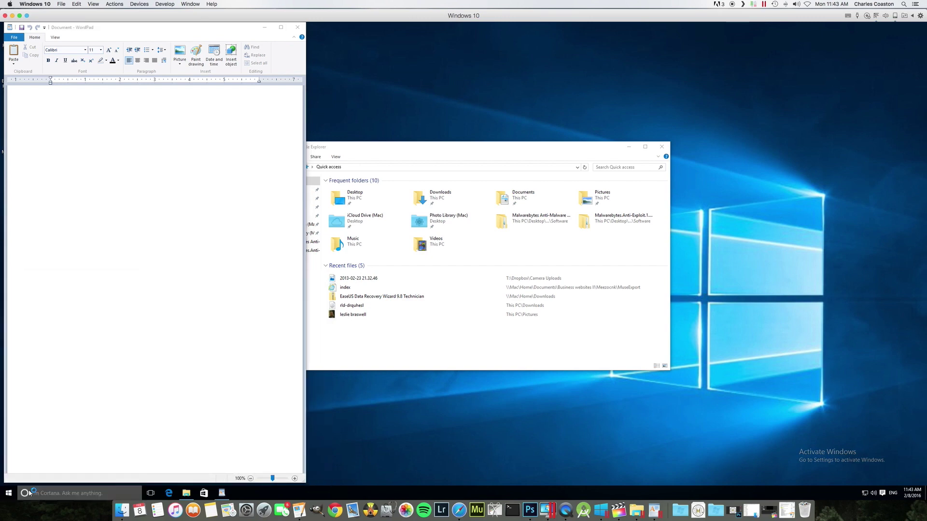
- Drag File Explorer and Internet Explorer rightward so the three windows overlap
left_click(624, 151)
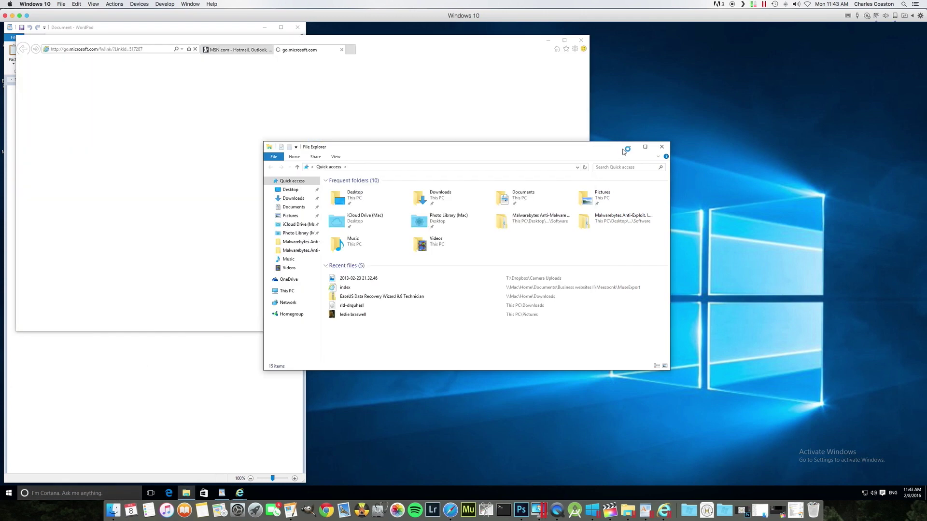
left_click_drag(624, 149, 782, 119)
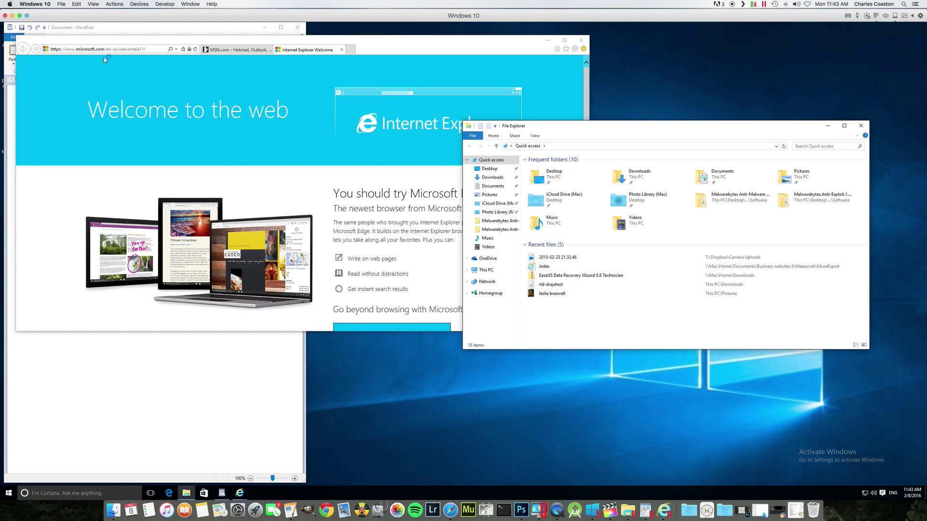
left_click_drag(102, 41, 187, 41)
left_click(709, 131)
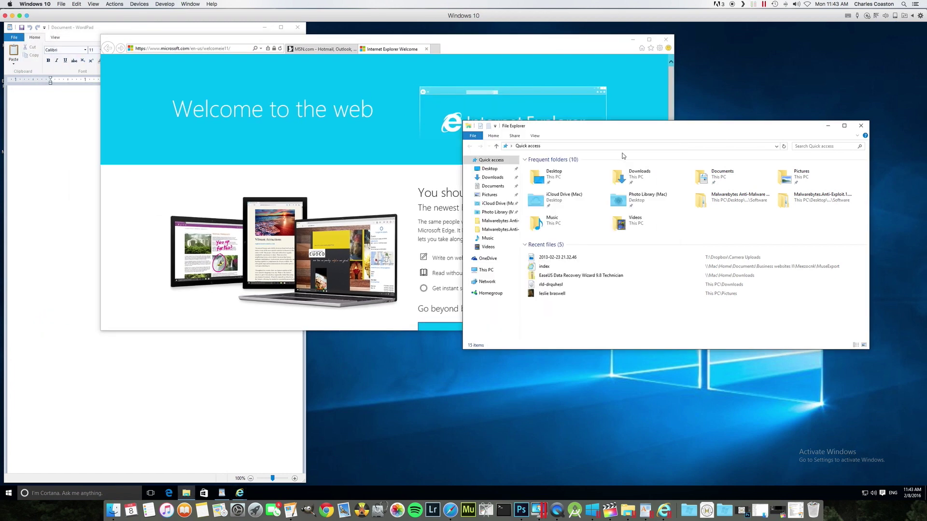
left_click_drag(611, 130, 640, 129)
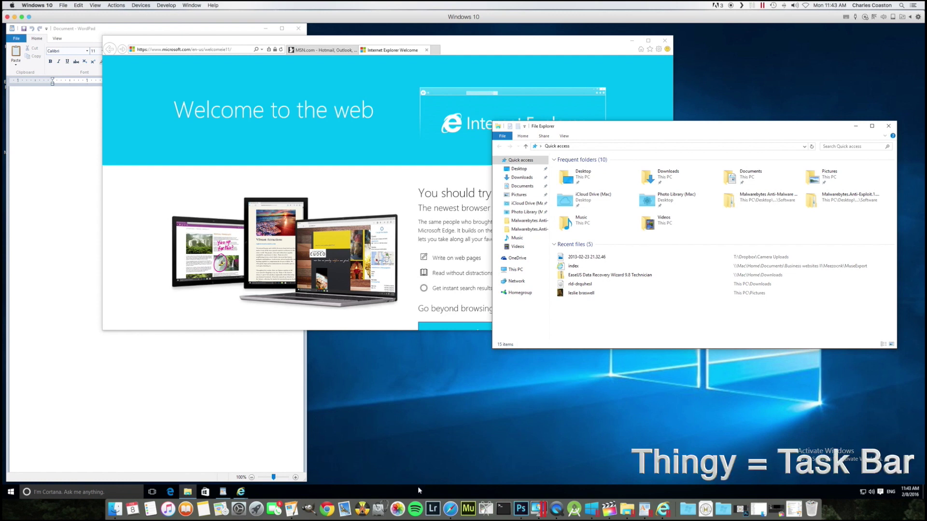
- Cascade WordPad, Internet Explorer and File Explorer diagonally using the taskbar's Cascade windows option
right_click(445, 490)
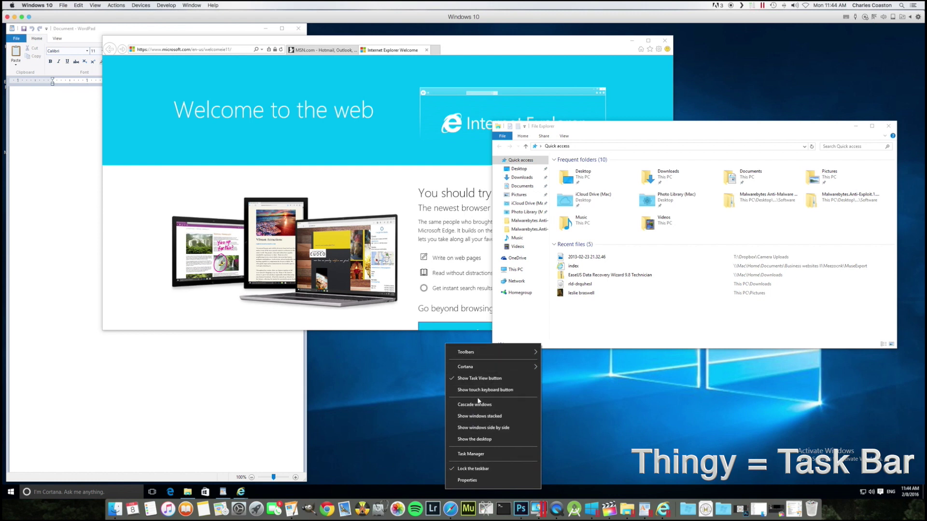
mouse_move(465, 359)
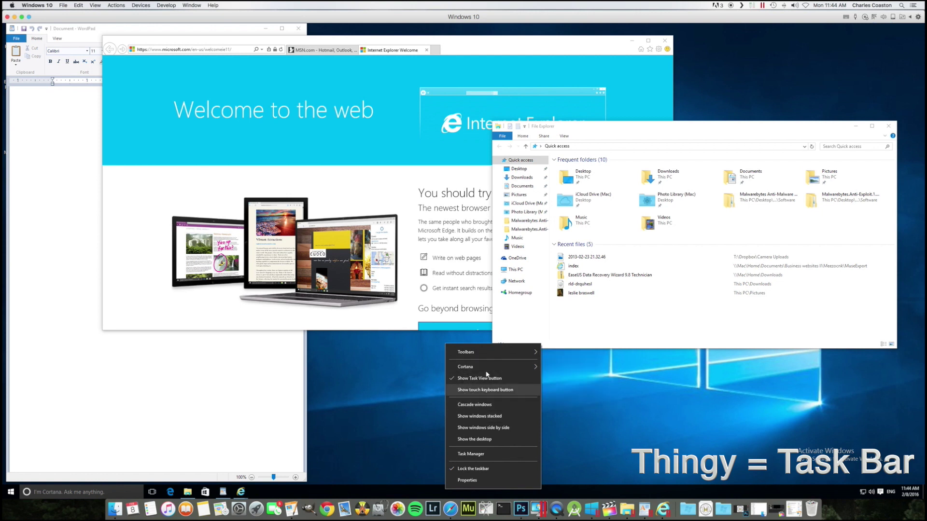
left_click(475, 406)
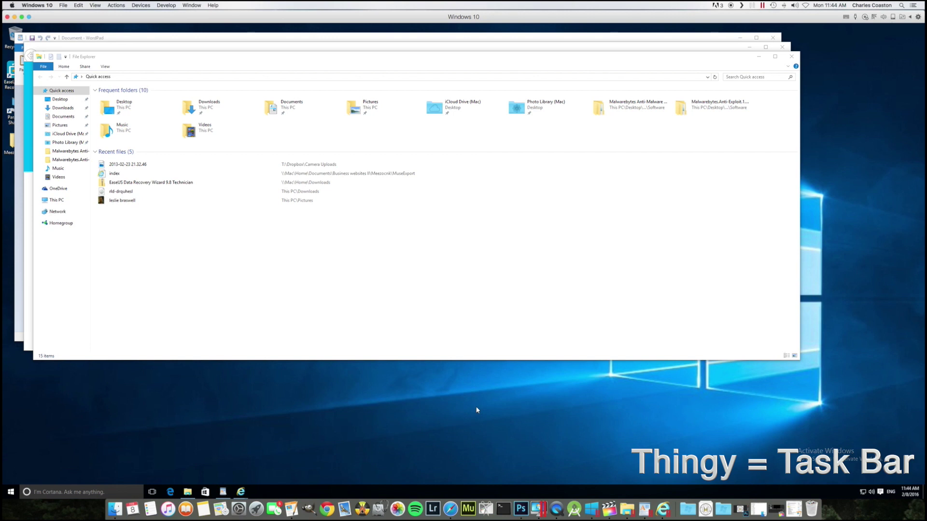
- Tile File Explorer, WordPad and Internet Explorer in a non-overlapping grid with Show windows stacked
right_click(479, 489)
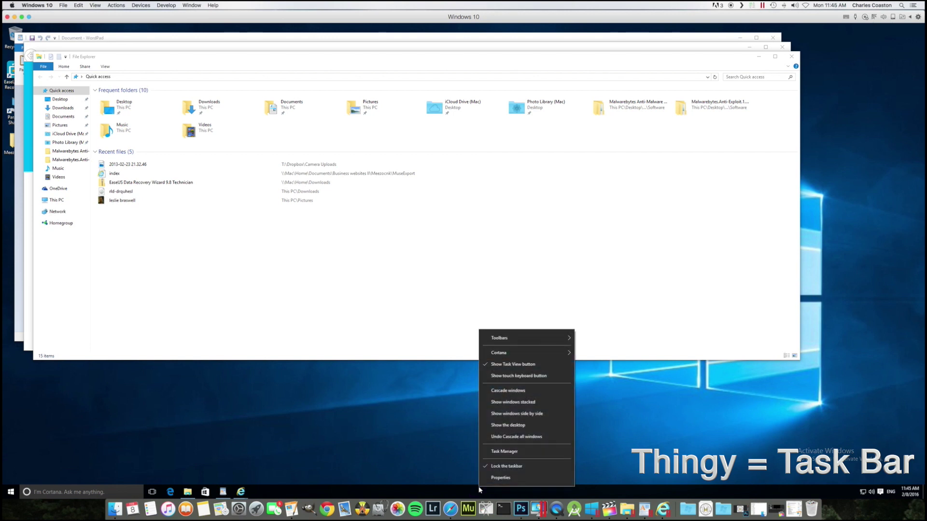
left_click(505, 405)
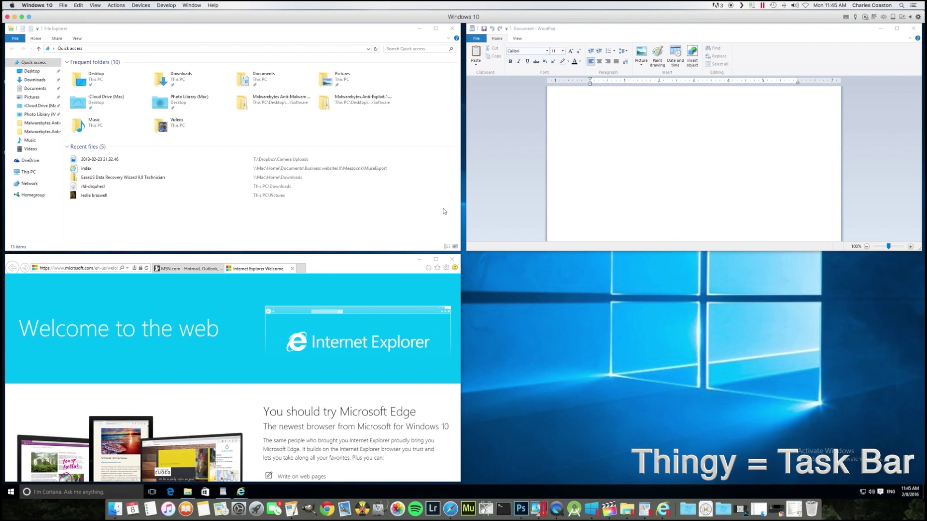
- Load the Google homepage in Internet Explorer and select the Music folder in File Explorer
left_click(583, 122)
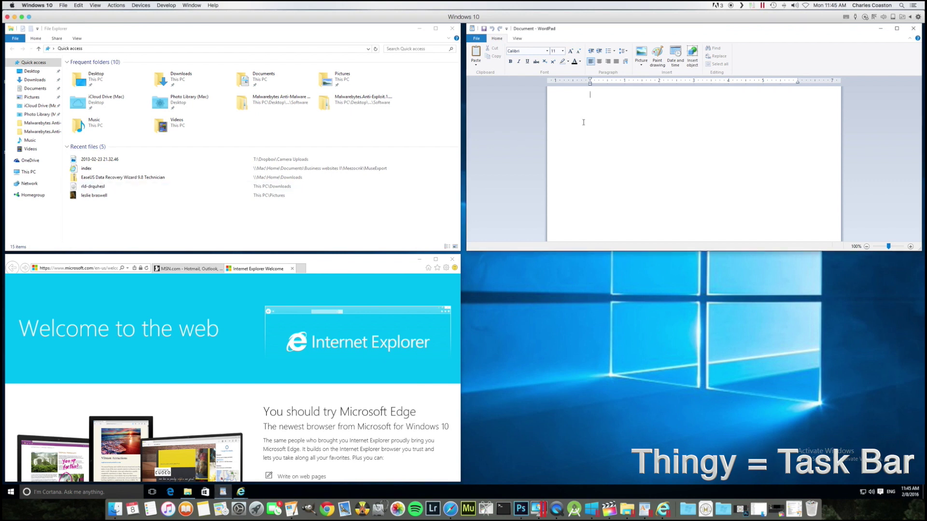
left_click(94, 268)
type("google")
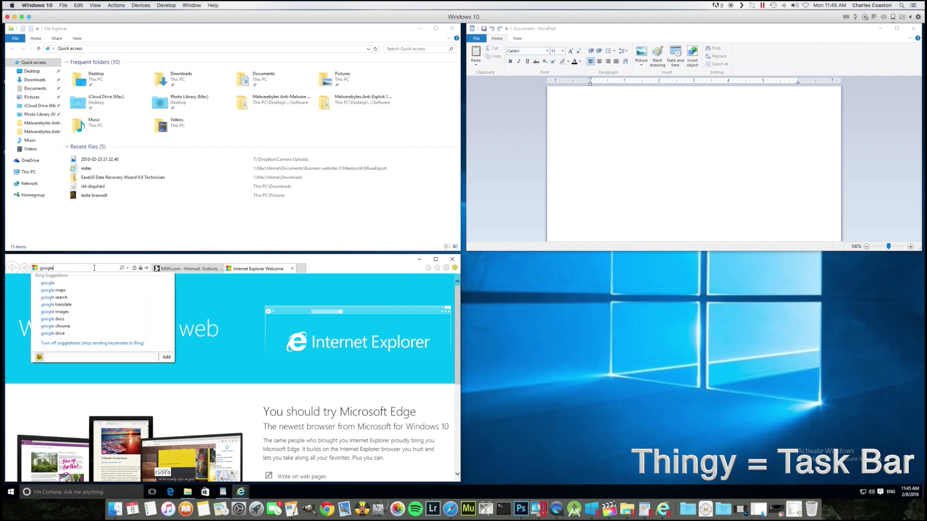
key("Return")
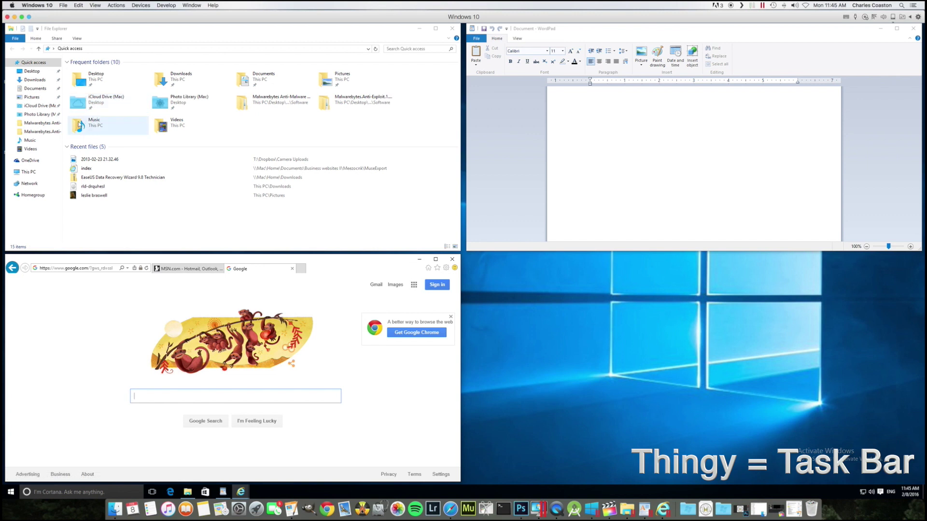
left_click(122, 130)
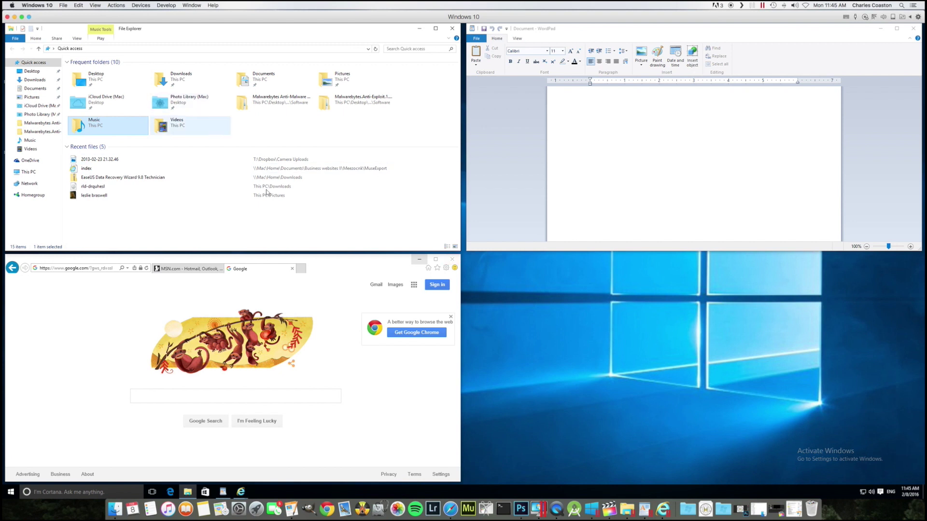
- Arrange the three windows with Show windows side by side, then close File Explorer
right_click(512, 492)
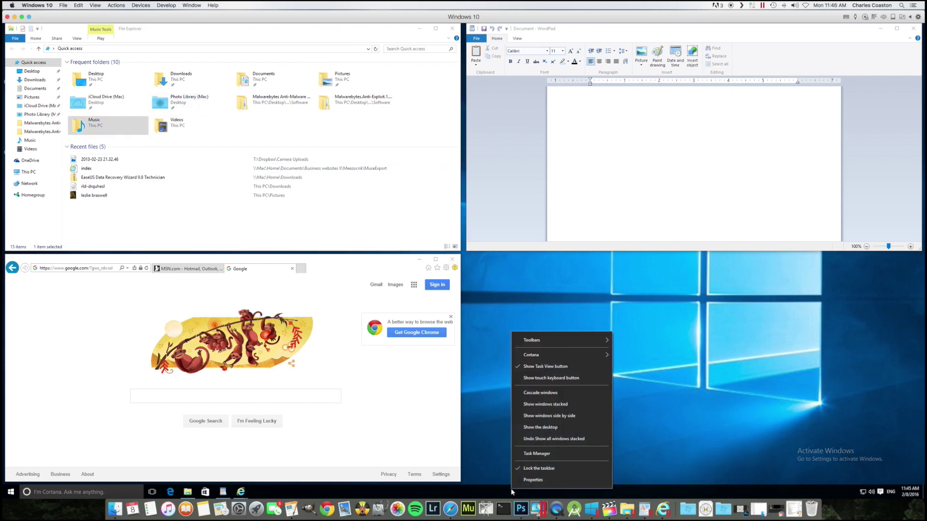
left_click(535, 416)
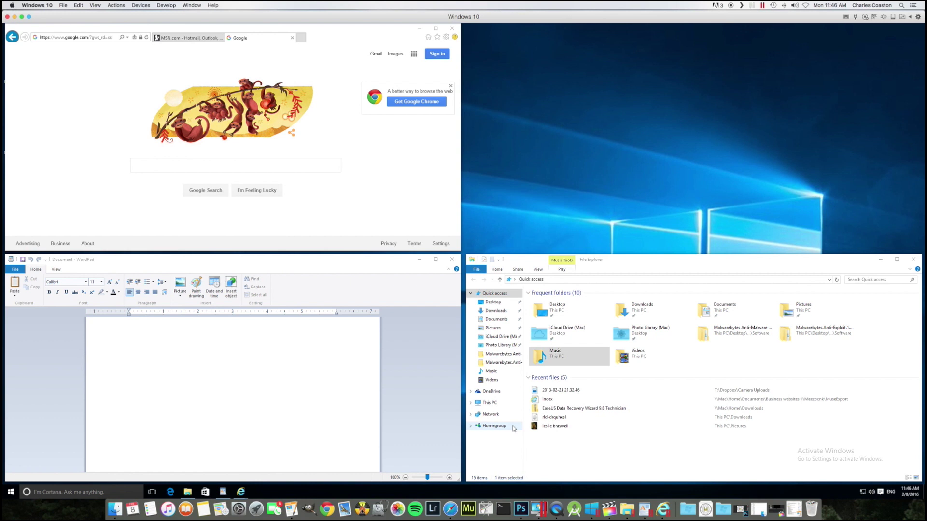
right_click(467, 494)
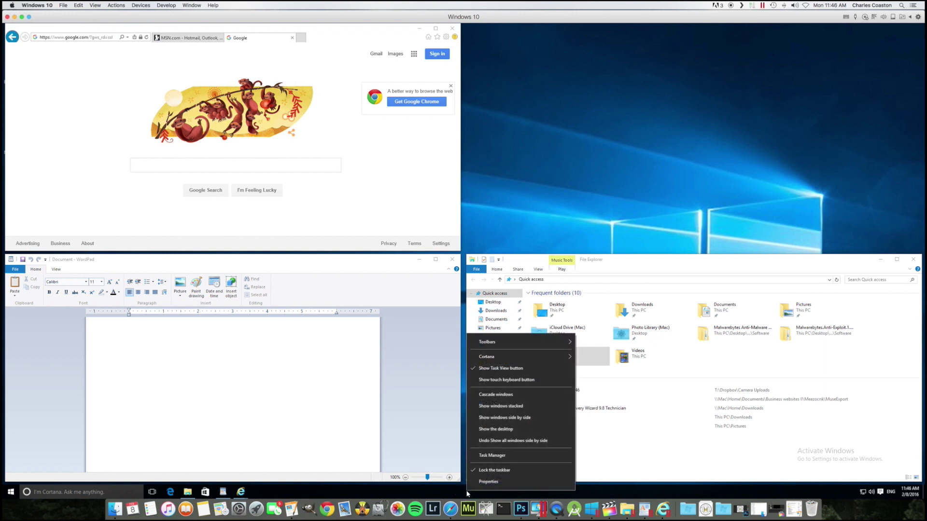
left_click(636, 257)
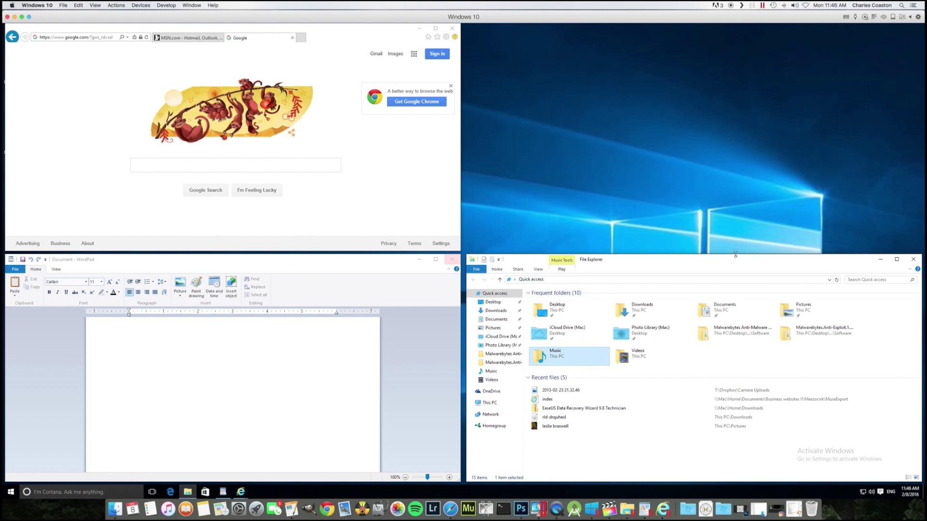
left_click(911, 261)
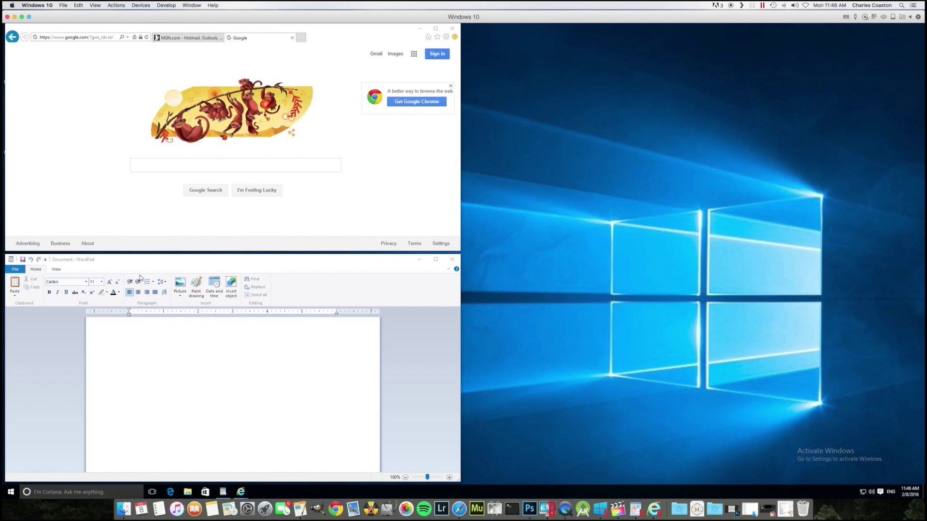
- Split the screen between Internet Explorer and WordPad with Show windows side by side
right_click(471, 489)
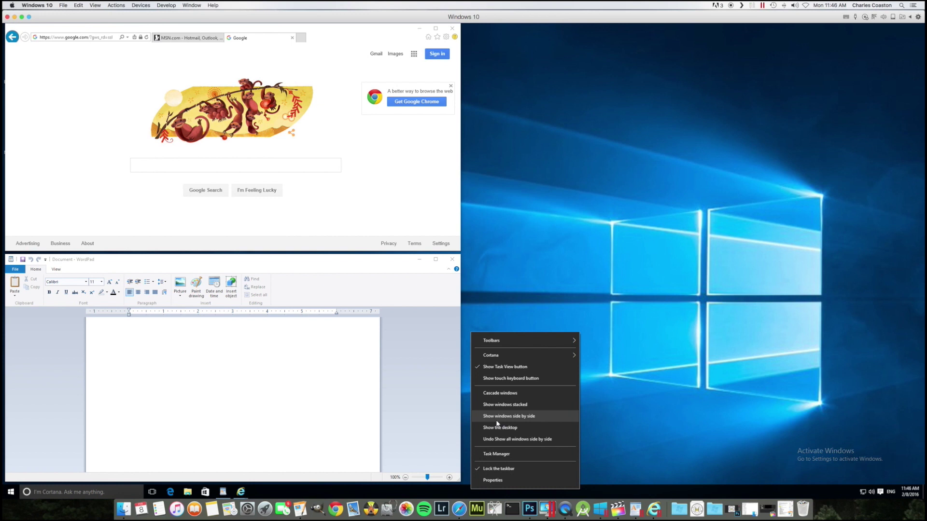
left_click(497, 419)
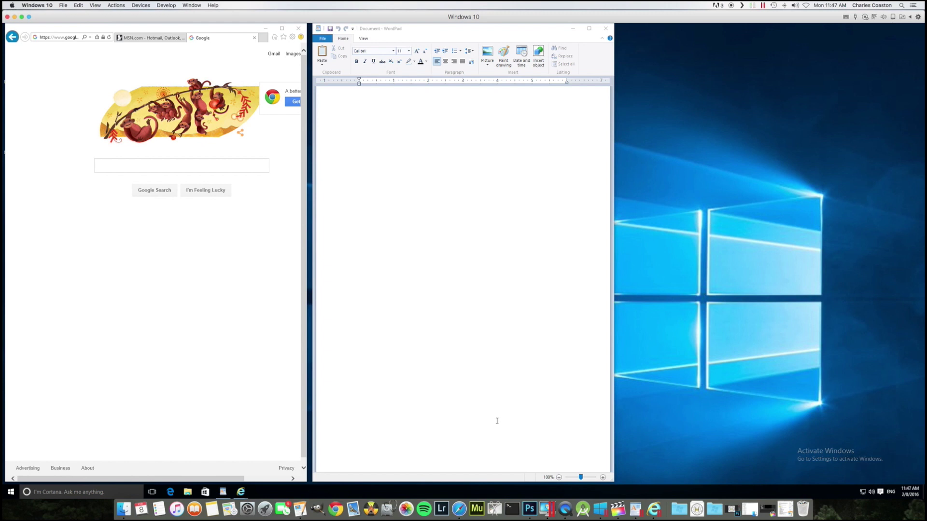
- Search Google for 'research on' in Internet Explorer
left_click(161, 167)
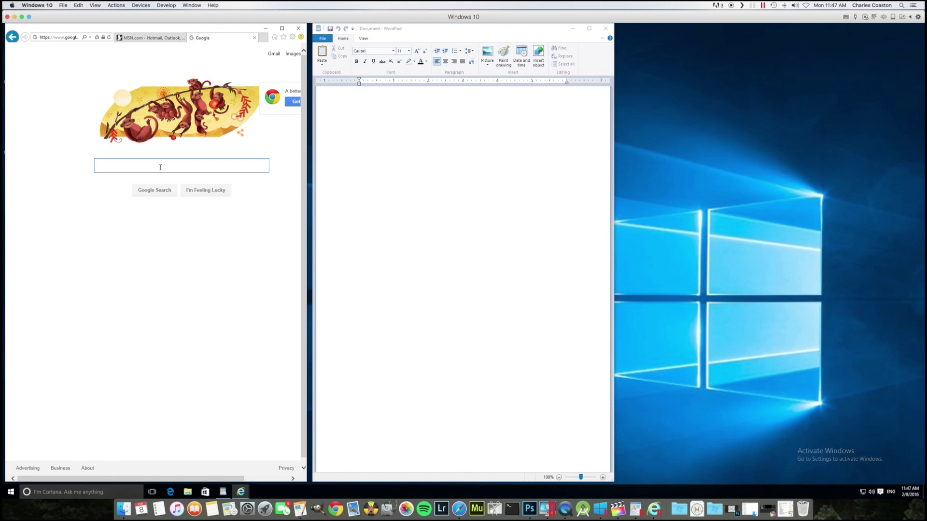
type("re")
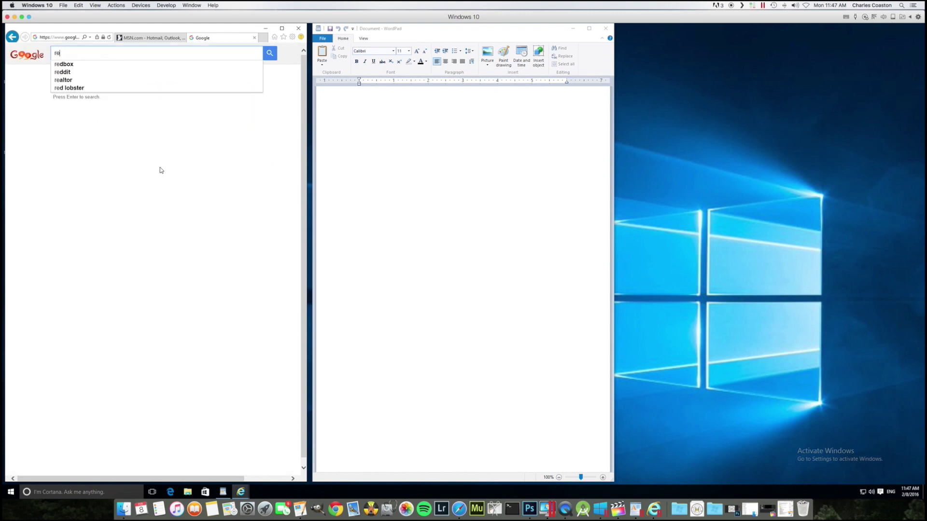
type("search on")
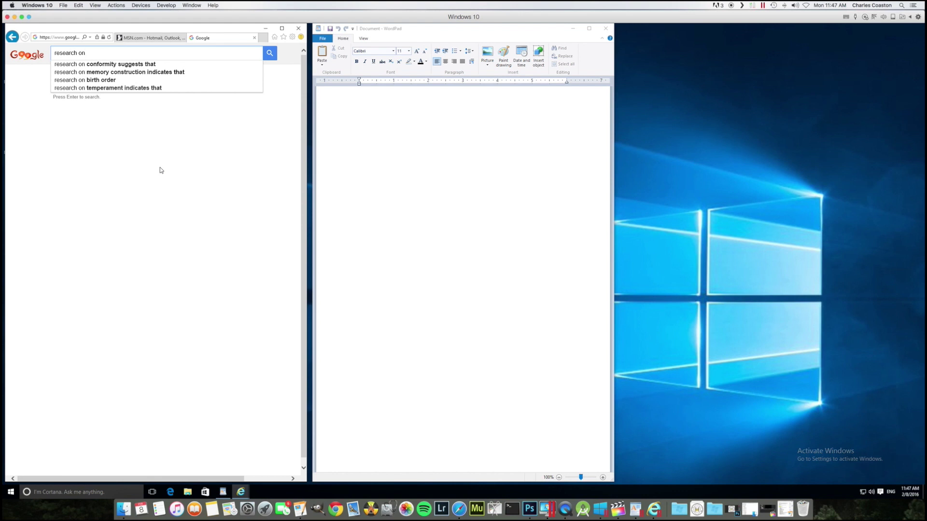
key("Return")
- Type a line of filler text into the WordPad document
left_click(395, 154)
type("ckld")
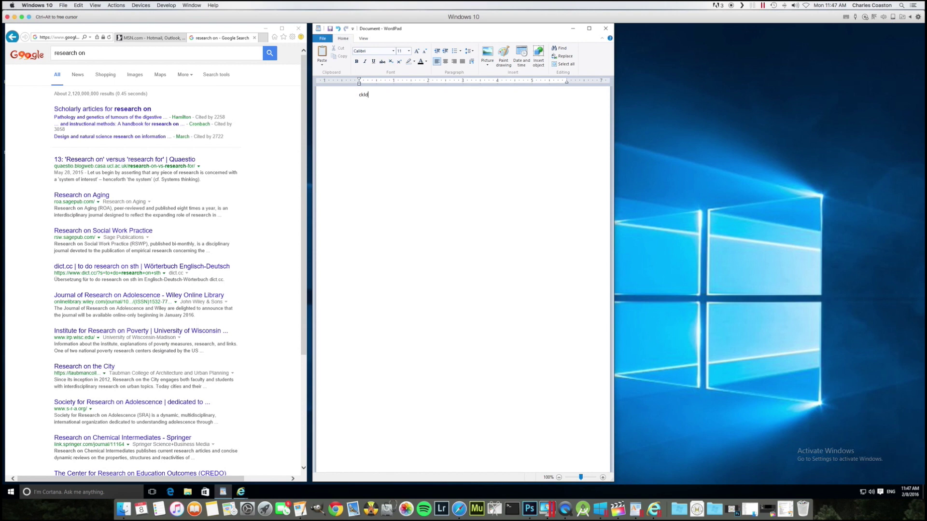
type("fklsdfjksdjfslkfjsjfkljfskfjsldkfjsdlkfkl")
key("ctrl+alt")
scroll(219, 256, "down", 5)
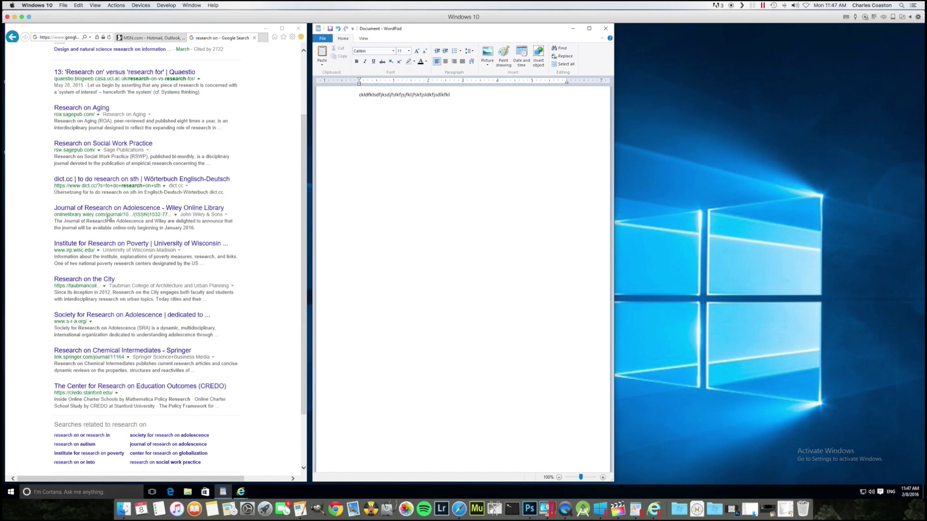
- Minimize Internet Explorer, then restore its MSN window from the taskbar preview
left_click(266, 28)
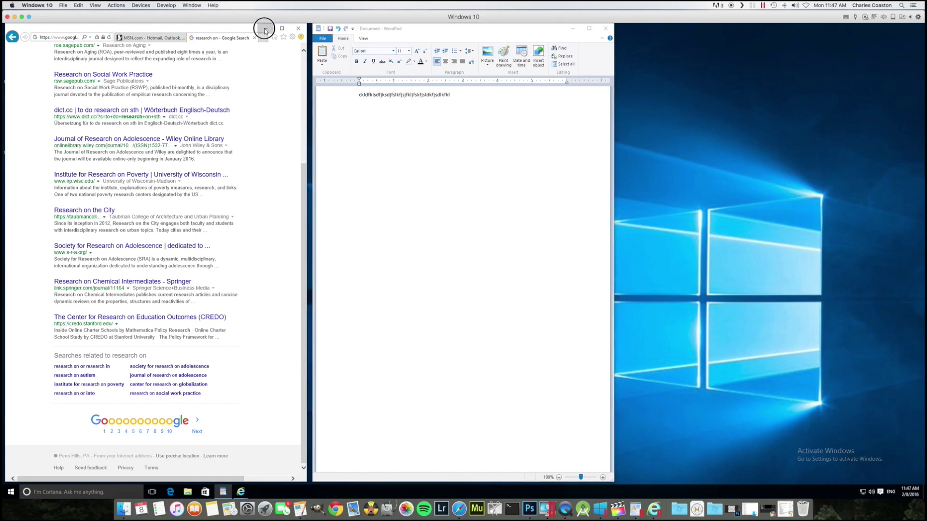
left_click(241, 492)
left_click(203, 461)
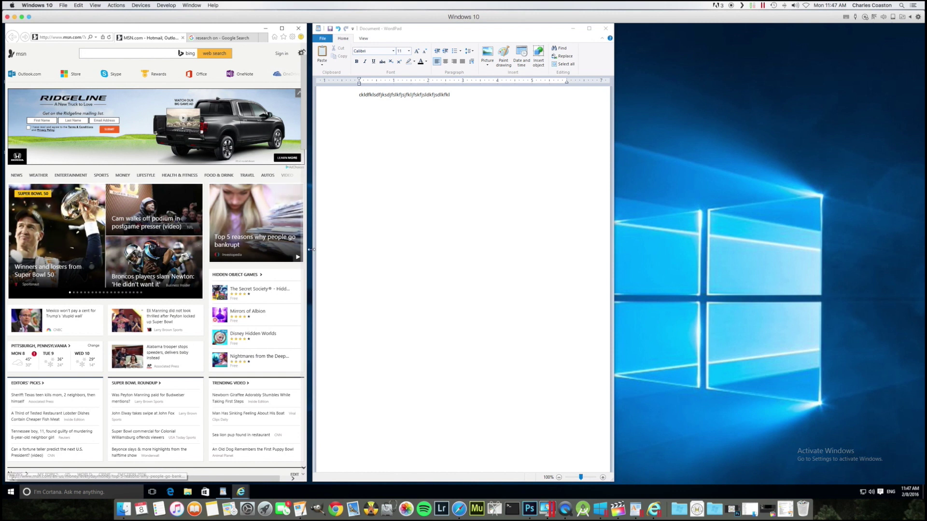
- Minimize Internet Explorer and WordPad at once with Show the desktop
right_click(543, 486)
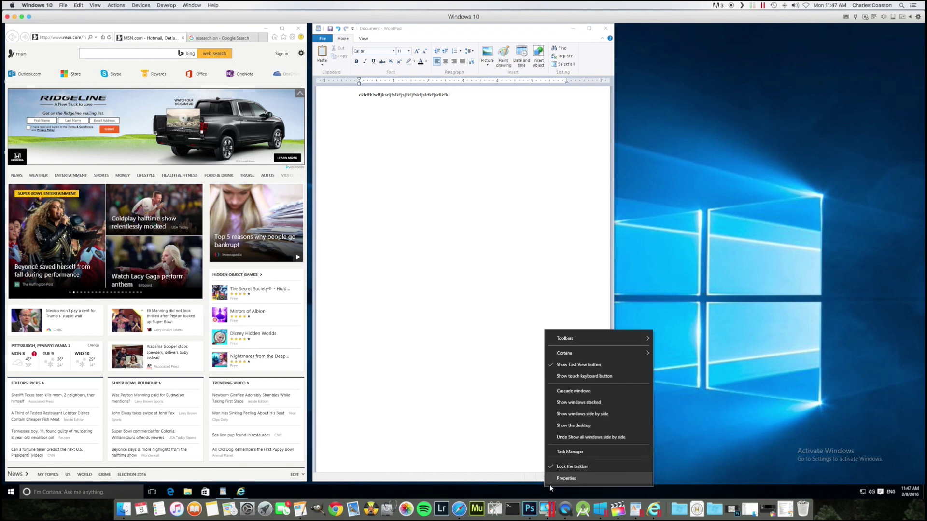
left_click(578, 427)
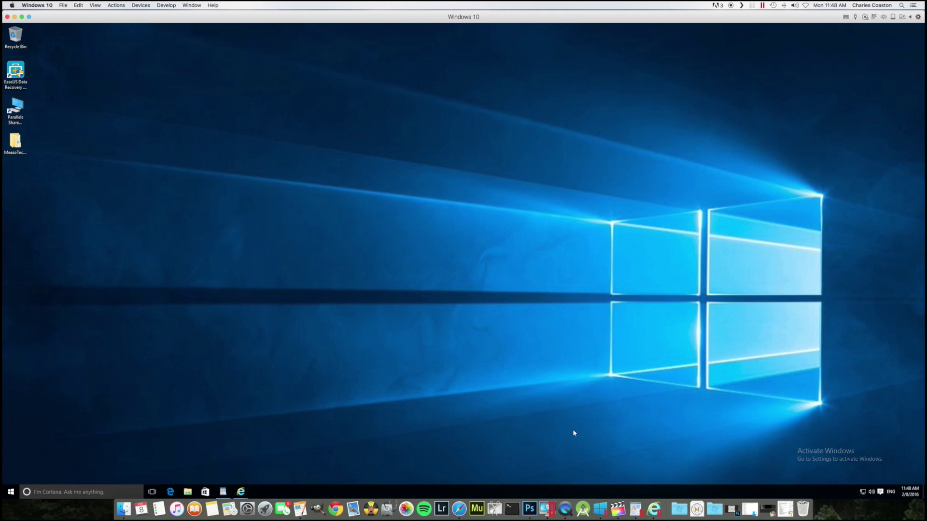
- Restore Internet Explorer on MSN.com and WordPad with Show open windows
right_click(494, 494)
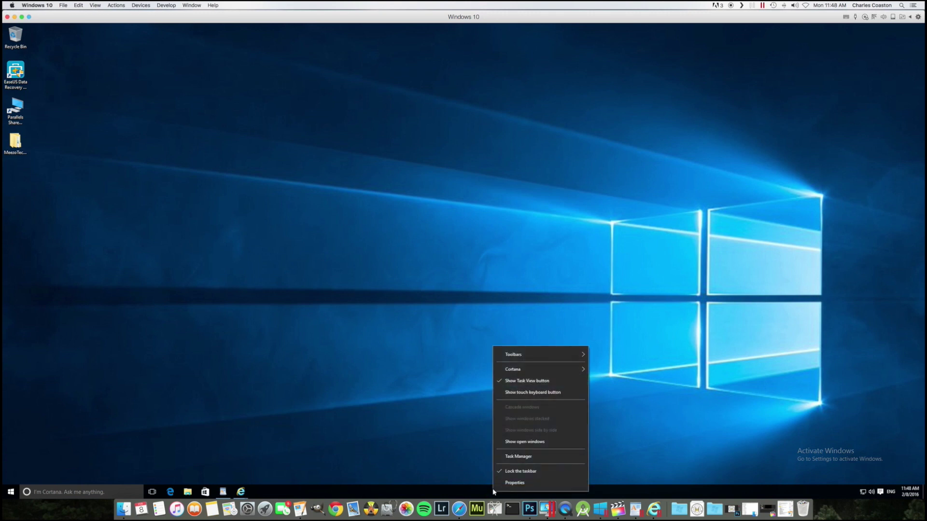
left_click(515, 441)
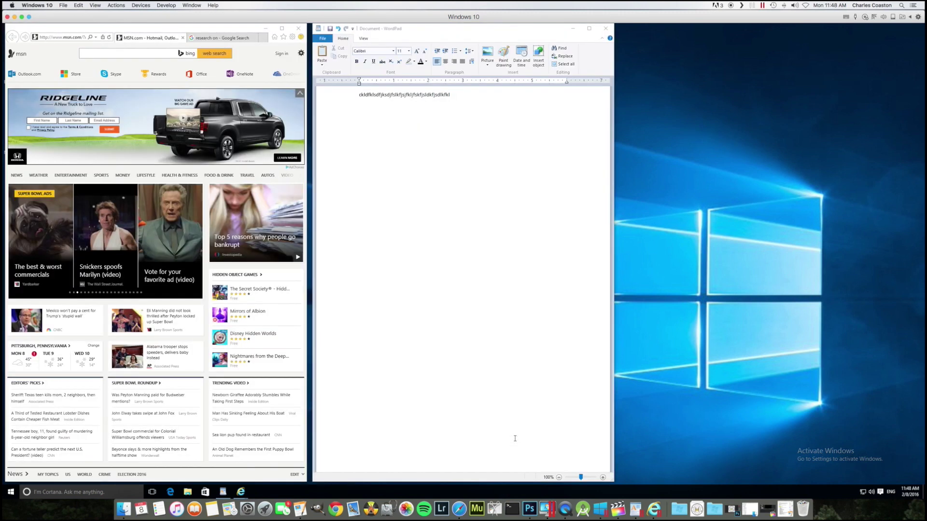